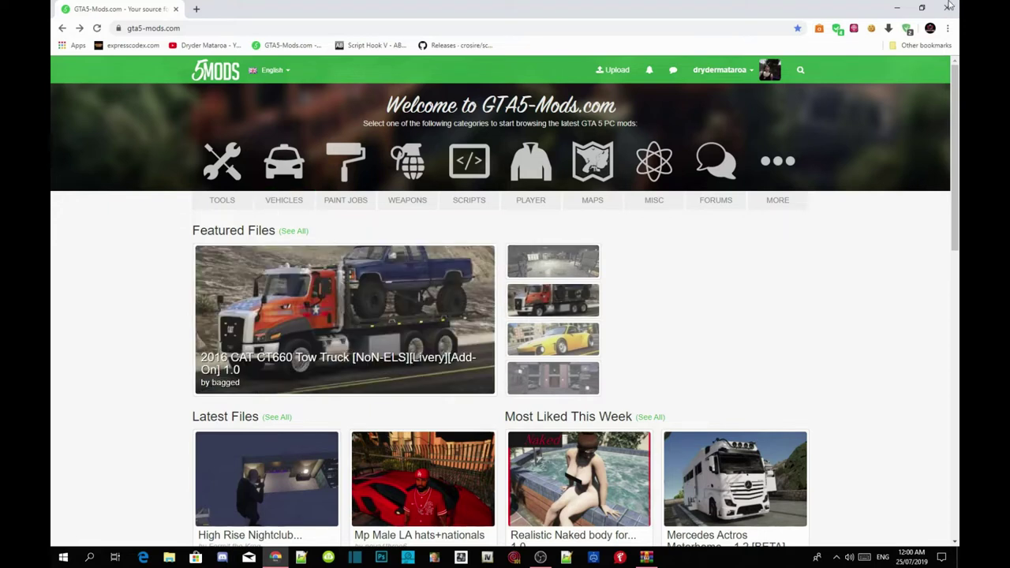
Minimize Chrome and open the GTA V shortcut's file location on drive D, moving the window up-left
left_click(897, 7)
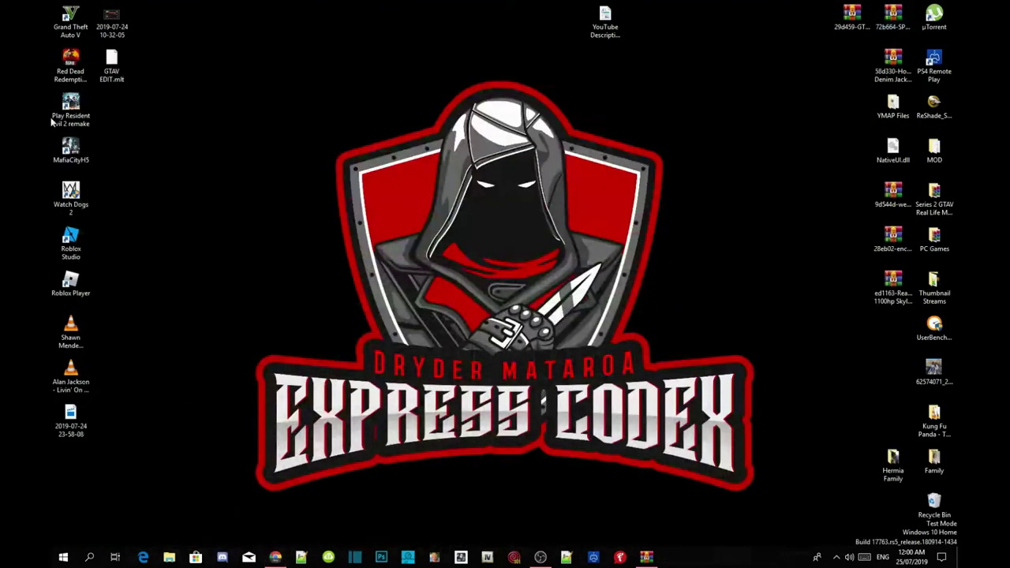
right_click(75, 28)
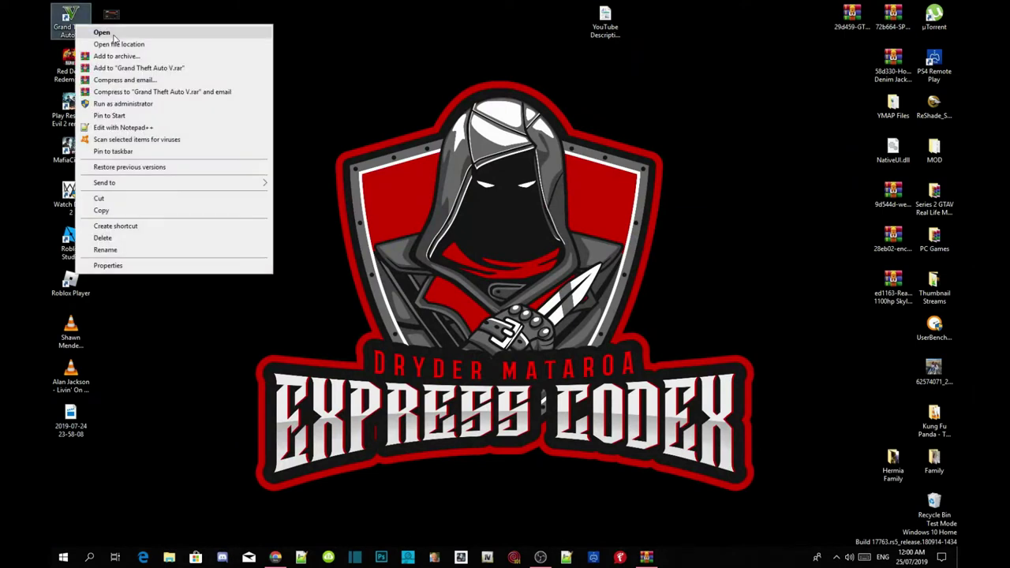
left_click(110, 37)
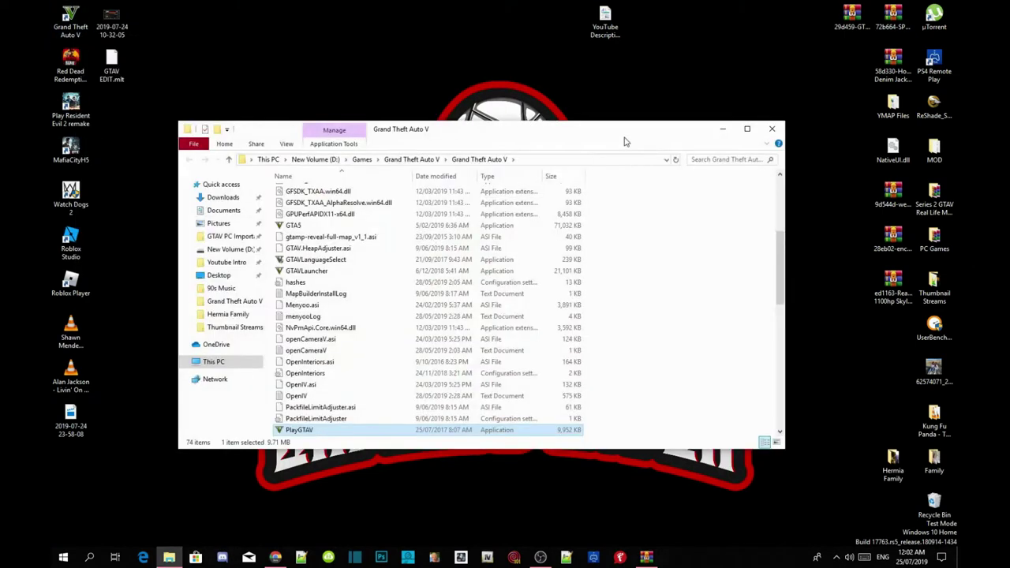
mouse_move(625, 139)
left_mouse_down()
mouse_move(584, 115)
mouse_move(553, 116)
left_mouse_up()
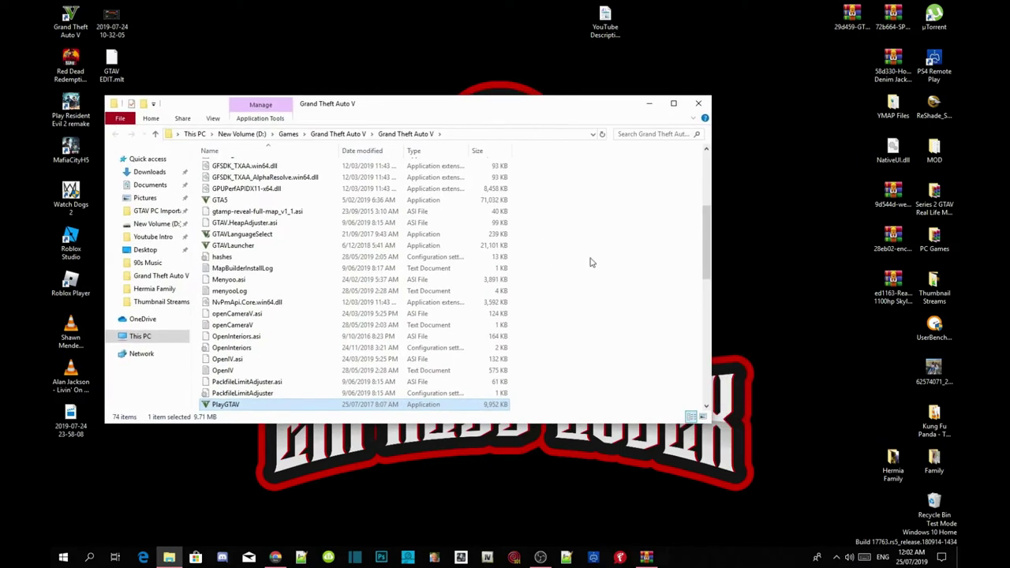
scroll(604, 287, "up", 5)
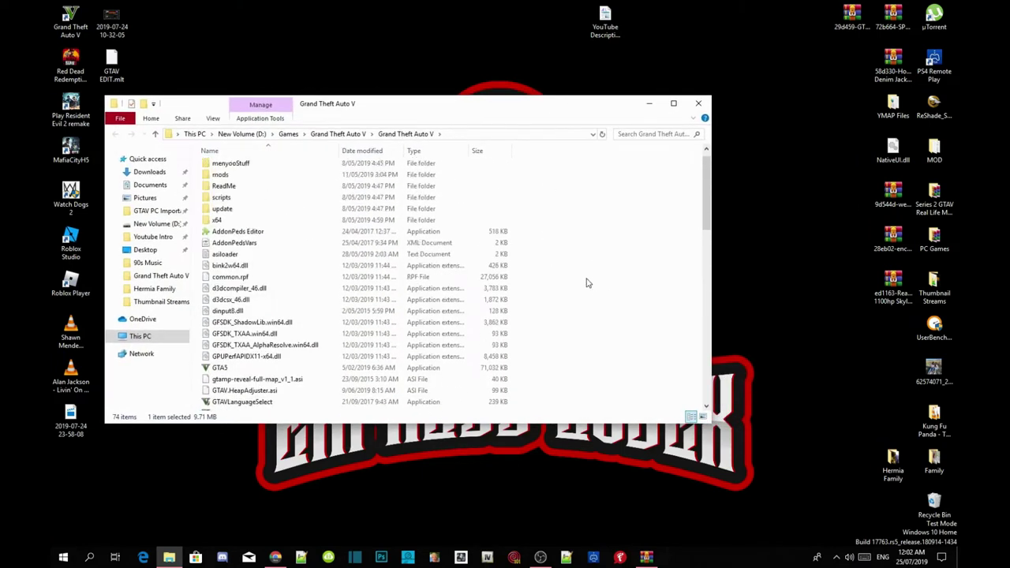
scroll(588, 281, "down", 15)
scroll(586, 271, "down", 2)
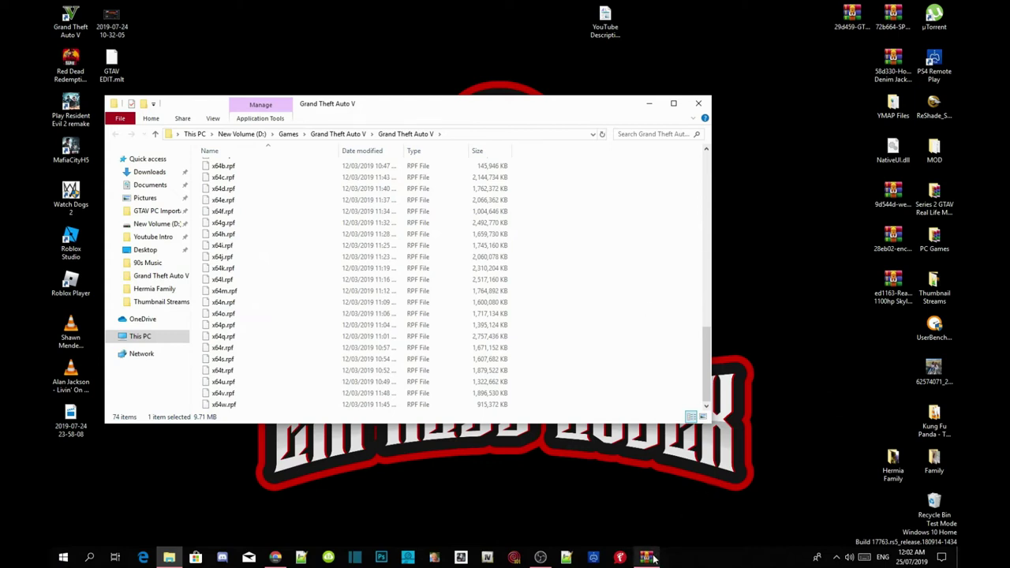
Drag GTAVLauncherBypass.asi and GTAVLauncherBypass.ini from the WinRAR archive into the GTA V folder, then close WinRAR
mouse_move(653, 559)
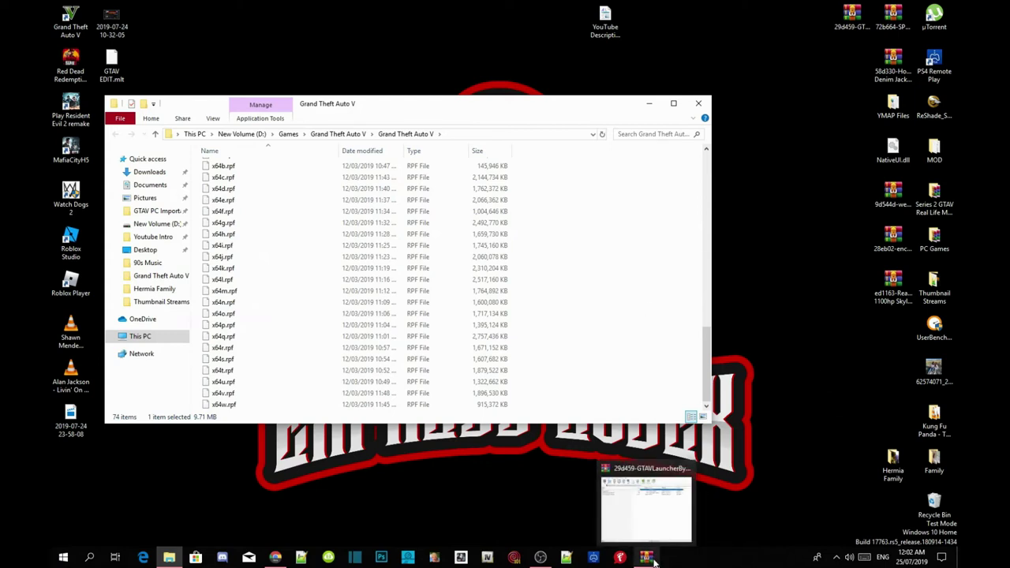
left_click(653, 559)
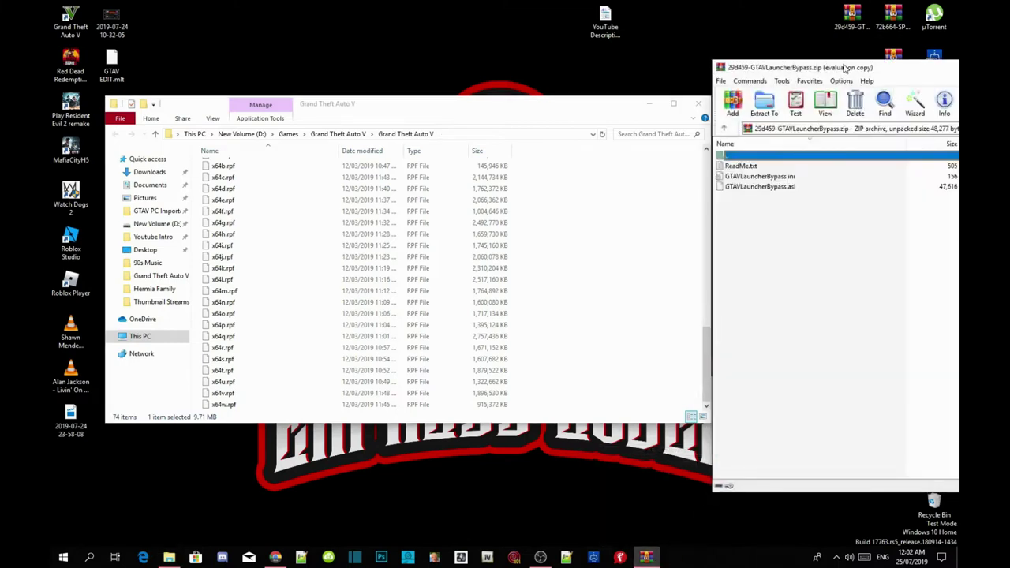
mouse_move(845, 68)
left_mouse_down()
mouse_move(884, 77)
mouse_move(883, 64)
left_mouse_up()
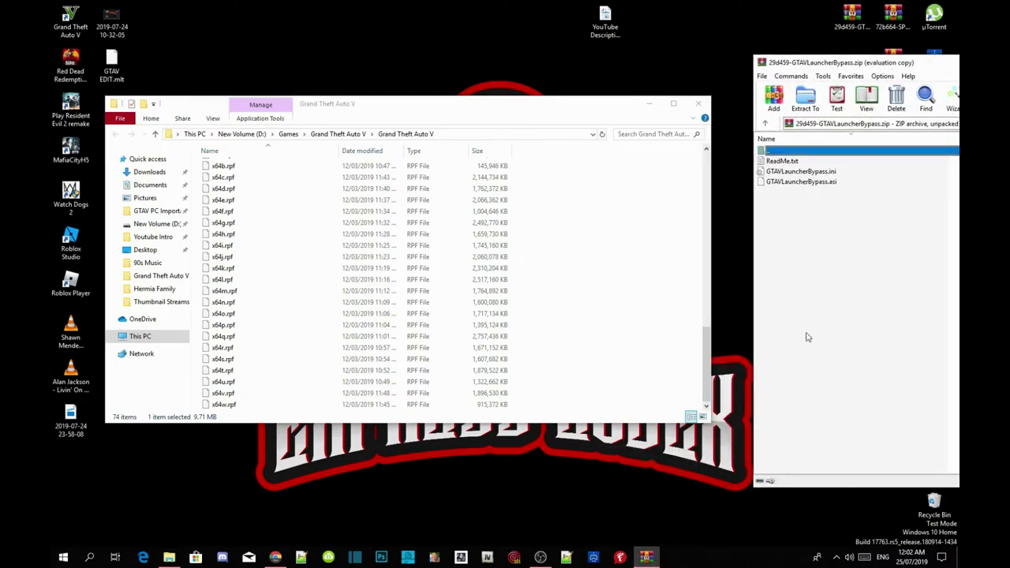
left_click(839, 310)
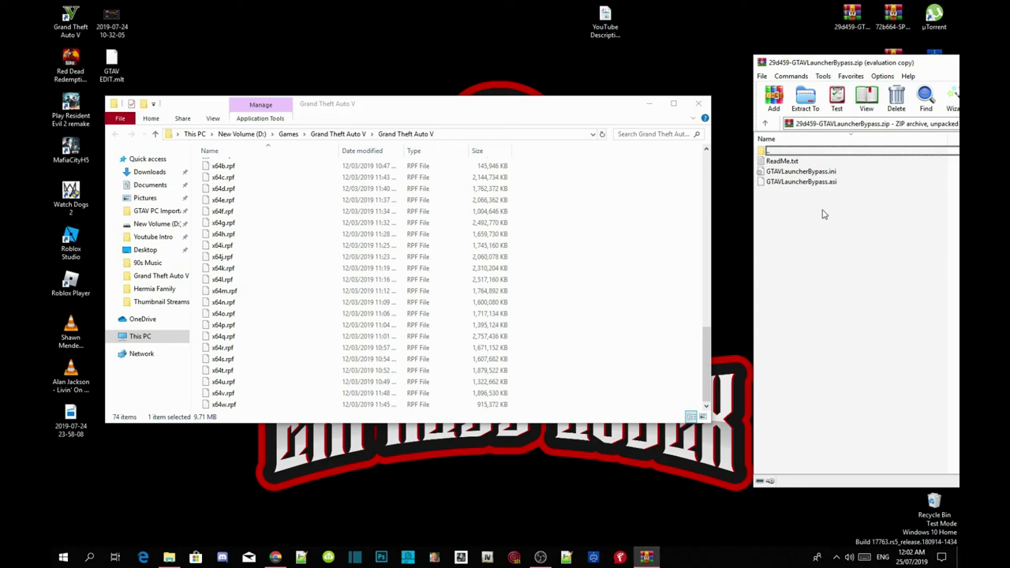
left_click_drag(823, 207, 822, 180)
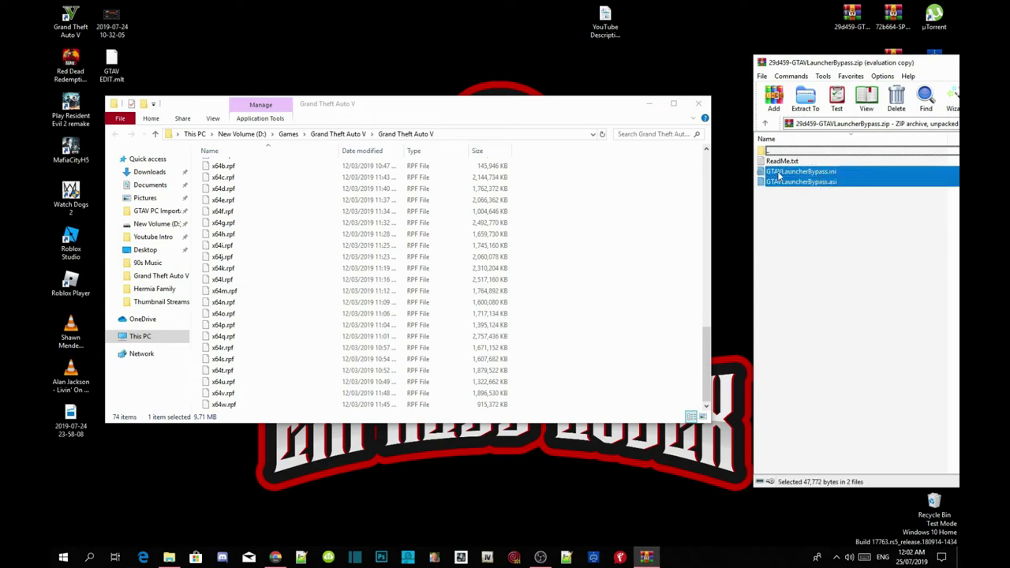
left_click_drag(835, 184, 624, 262)
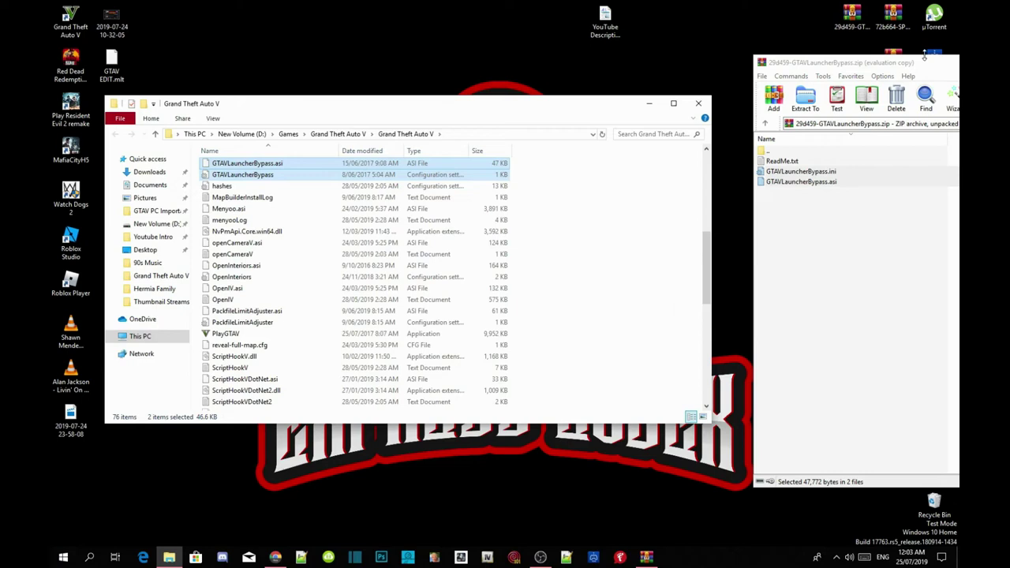
left_click_drag(918, 69, 430, 140)
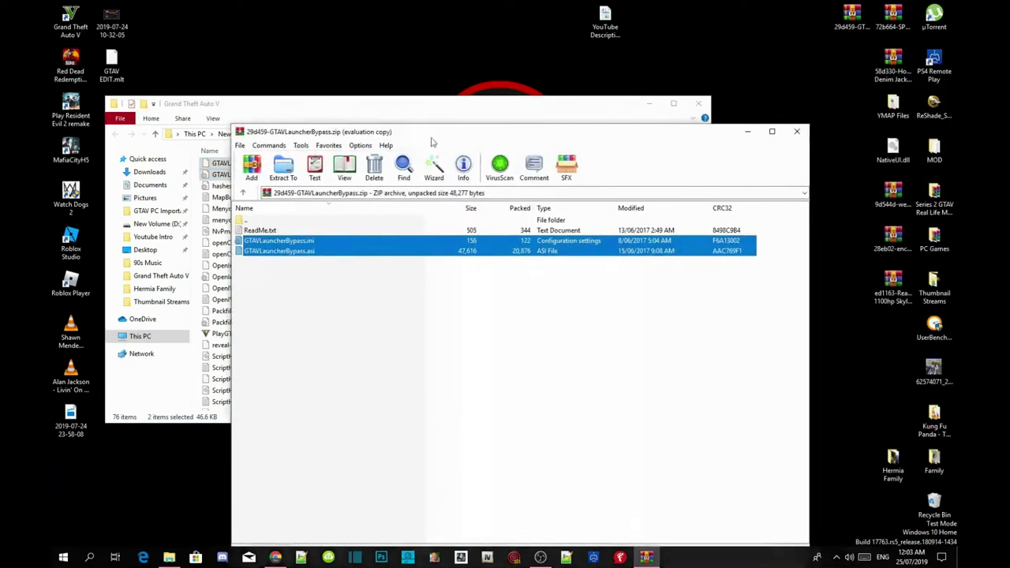
left_click(798, 132)
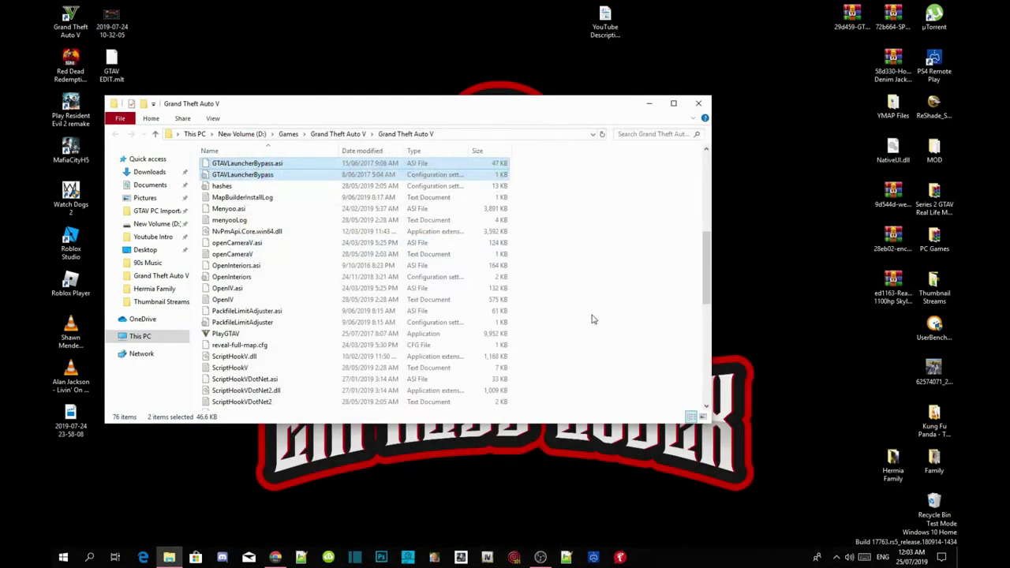
Refresh the Grand Theft Auto V folder listing to show the new bypass files
right_click(614, 199)
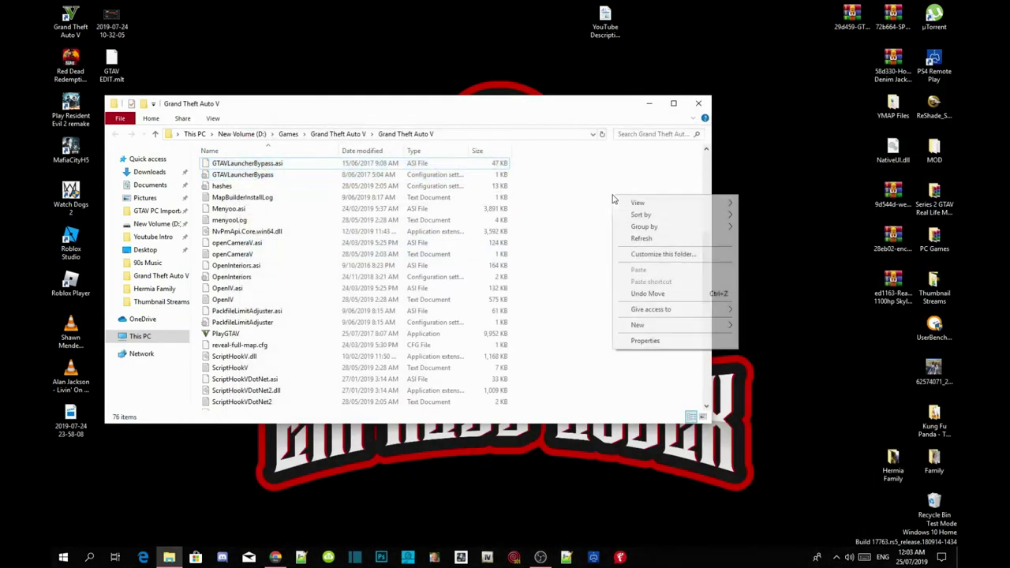
left_click(646, 240)
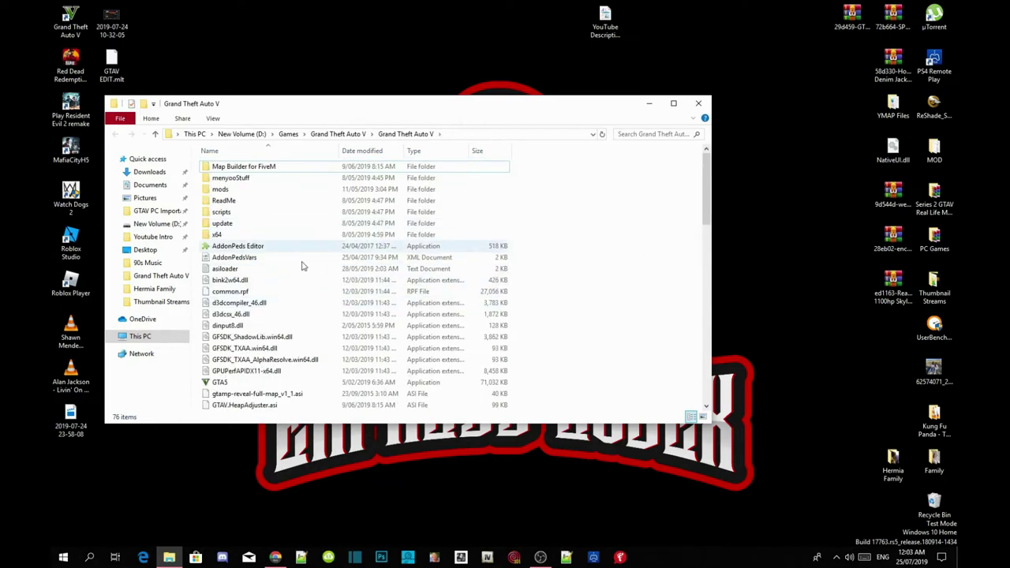
scroll(302, 267, "down", 2)
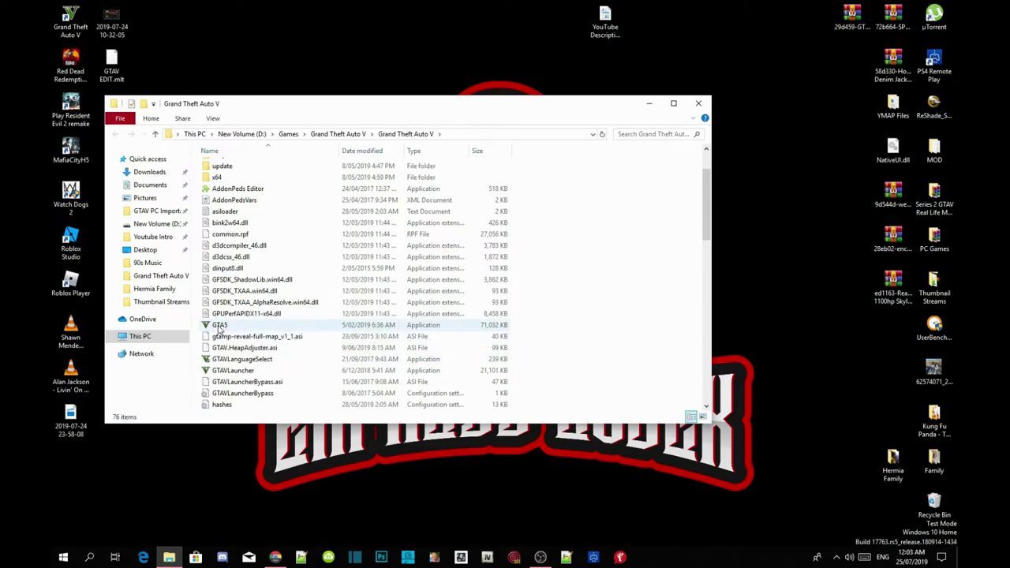
Launch GTA5 from the game folder and close the Explorer window
right_click(220, 327)
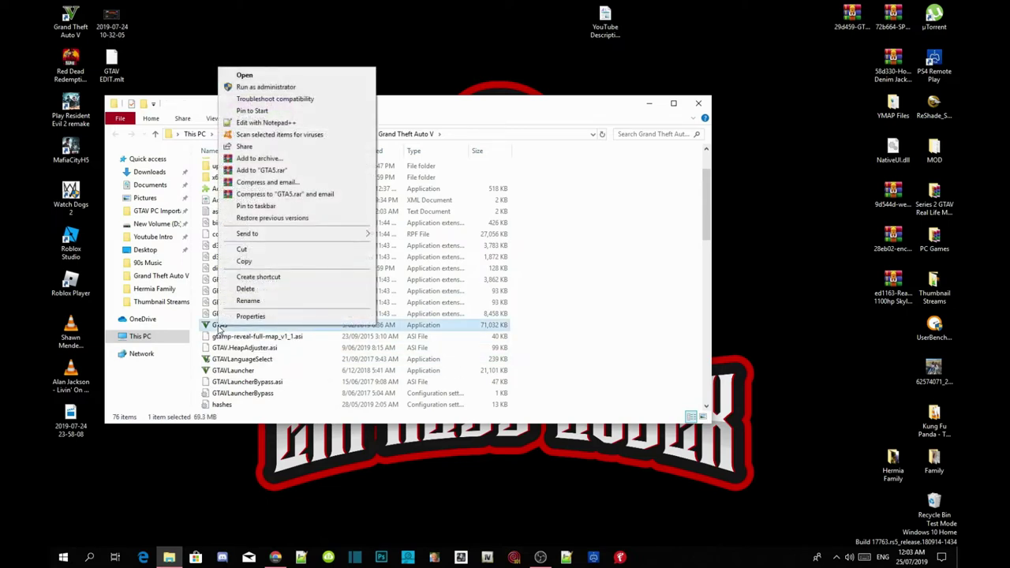
left_click(245, 75)
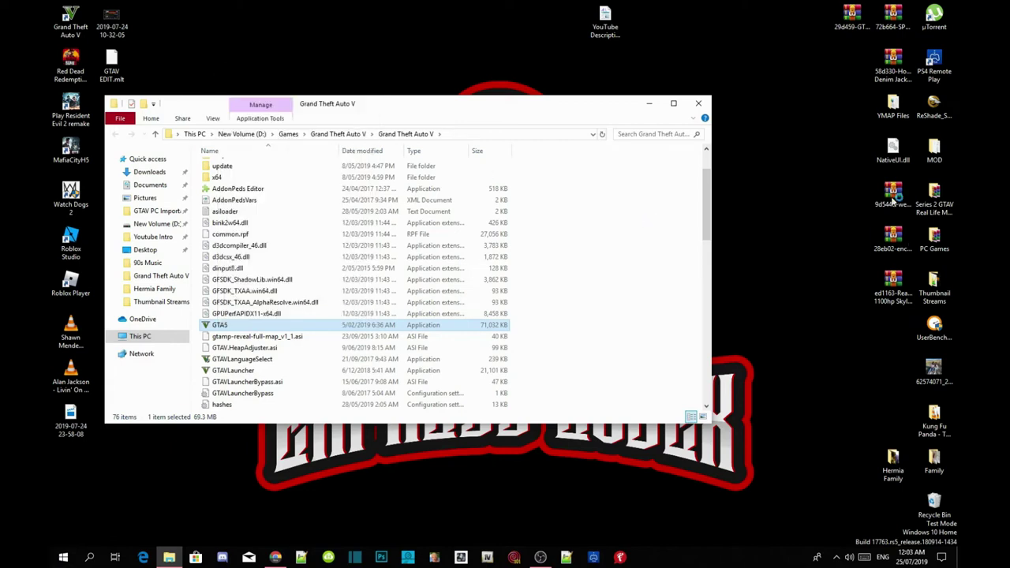
left_click(700, 104)
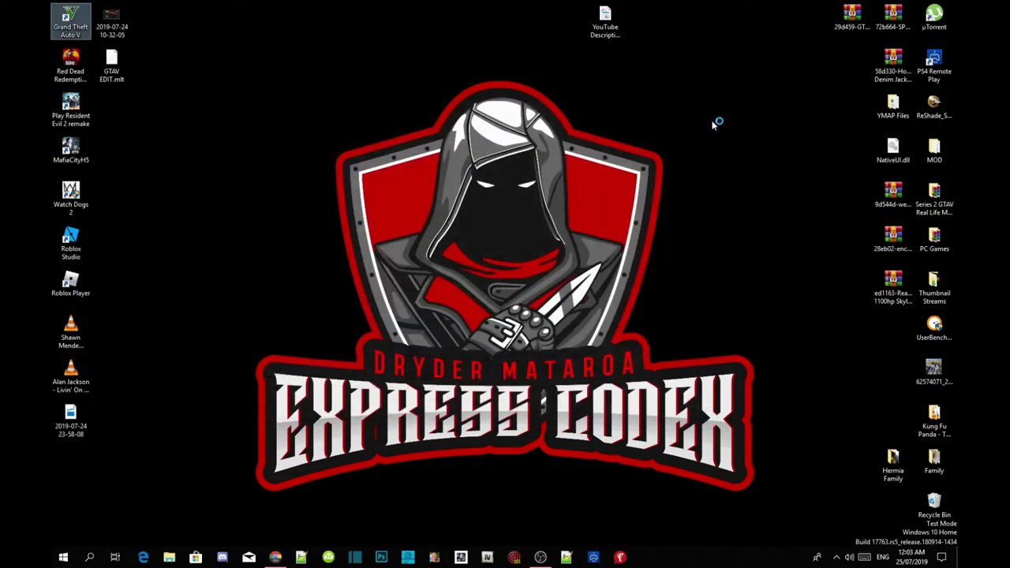
right_click(379, 77)
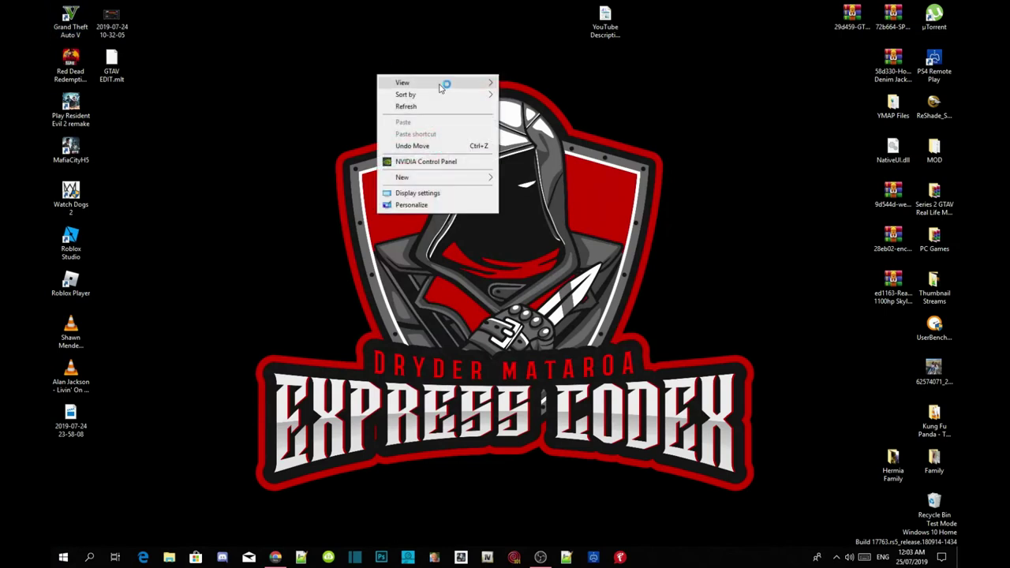
Refresh the desktop while Grand Theft Auto V loads
left_click(401, 106)
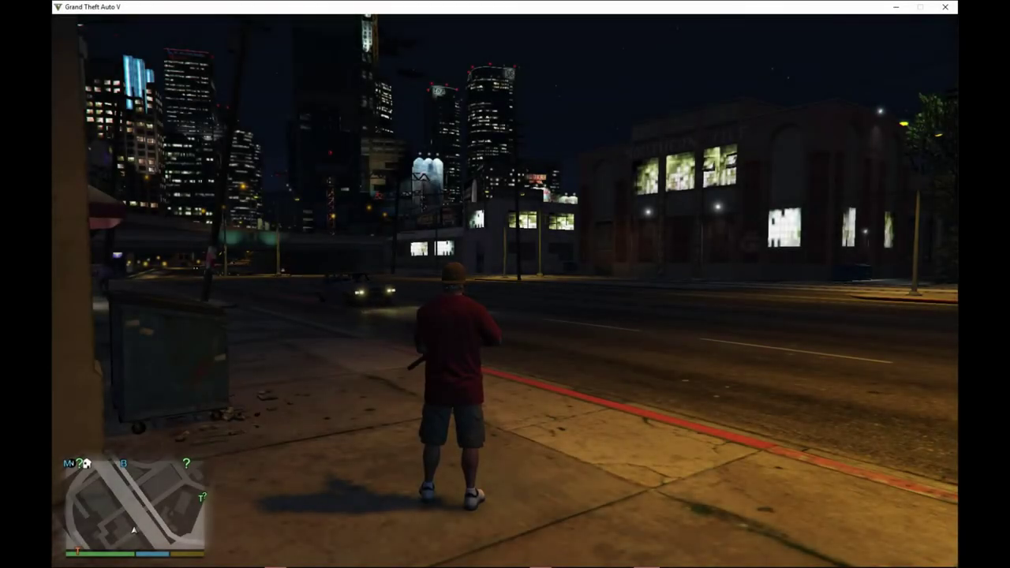
Run the character from the sidewalk down the dark alley and jump off the ledge below
key("w")
key("a")
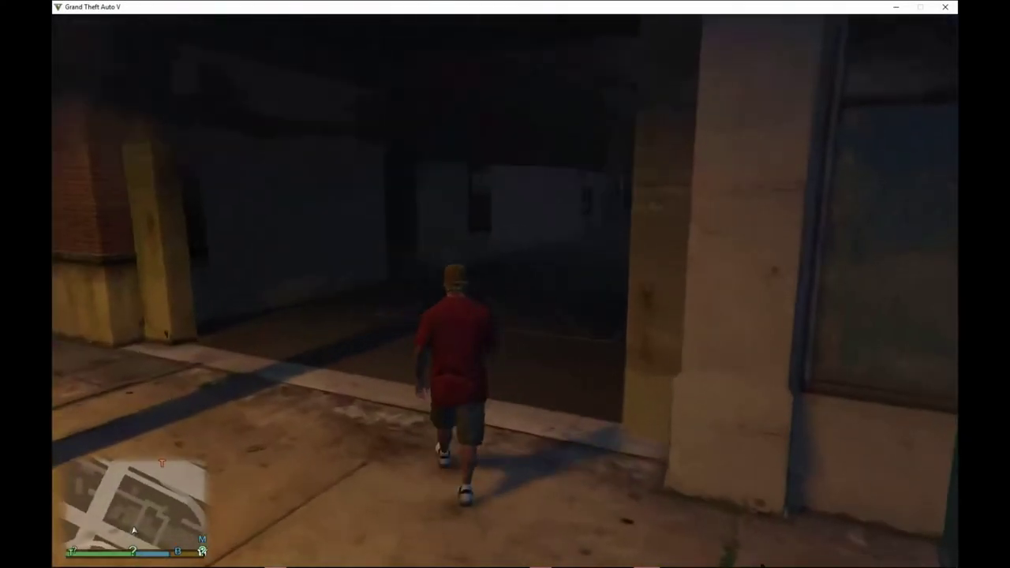
key("w")
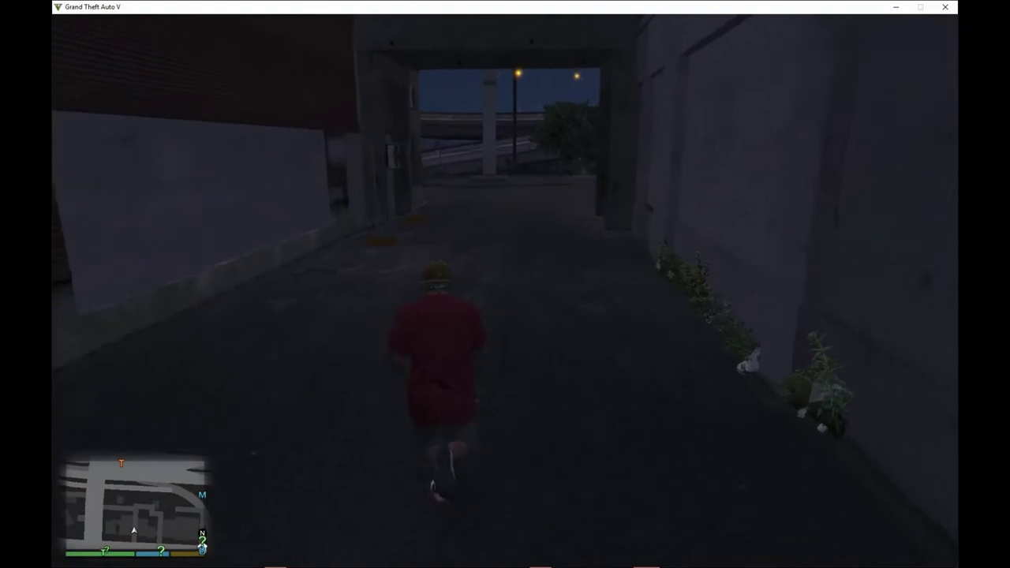
key("w")
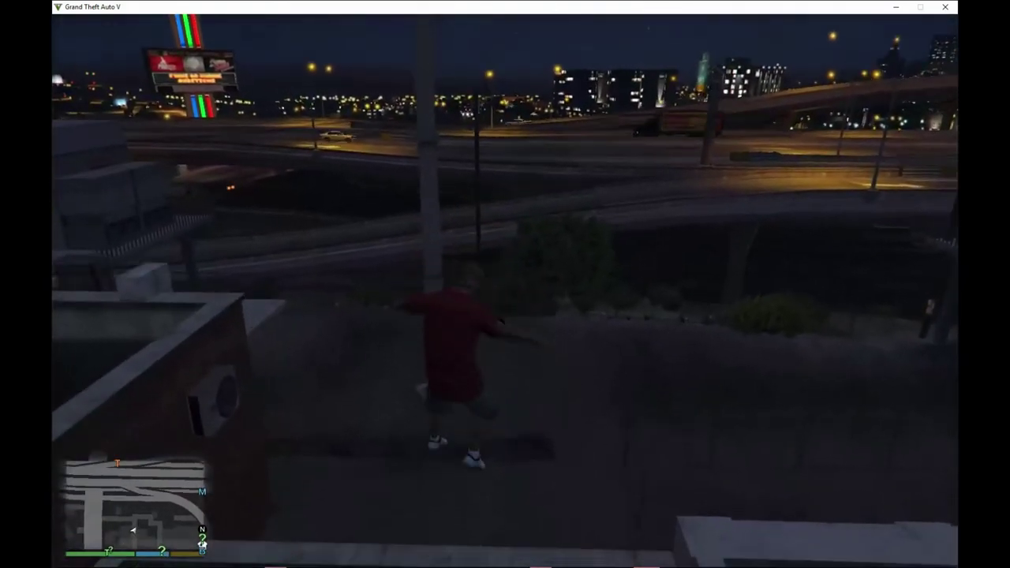
key("w")
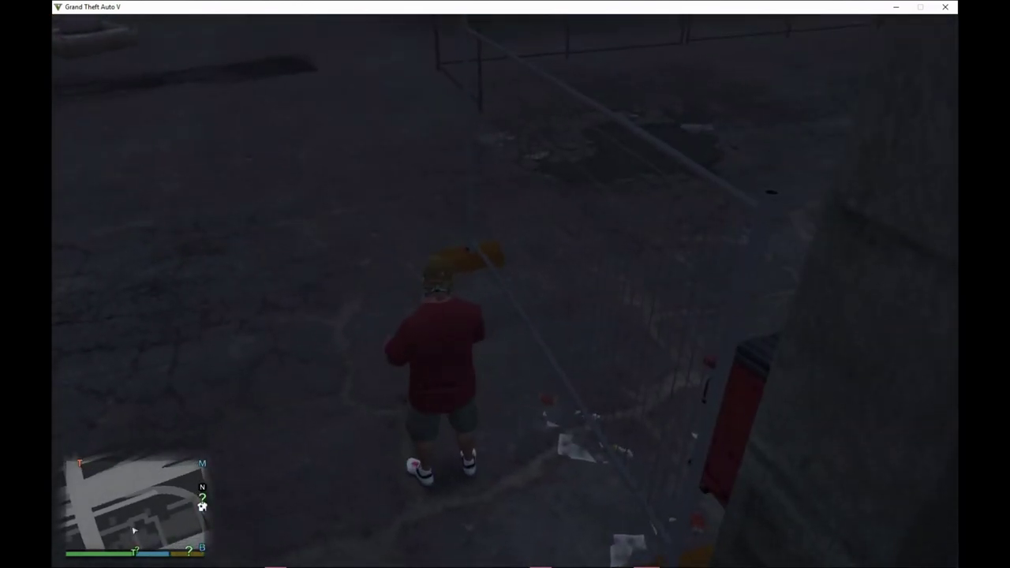
Test the mod menus: Ped Selector (F5), Map Editor (F4) and Menyoo (F8)
key("F5")
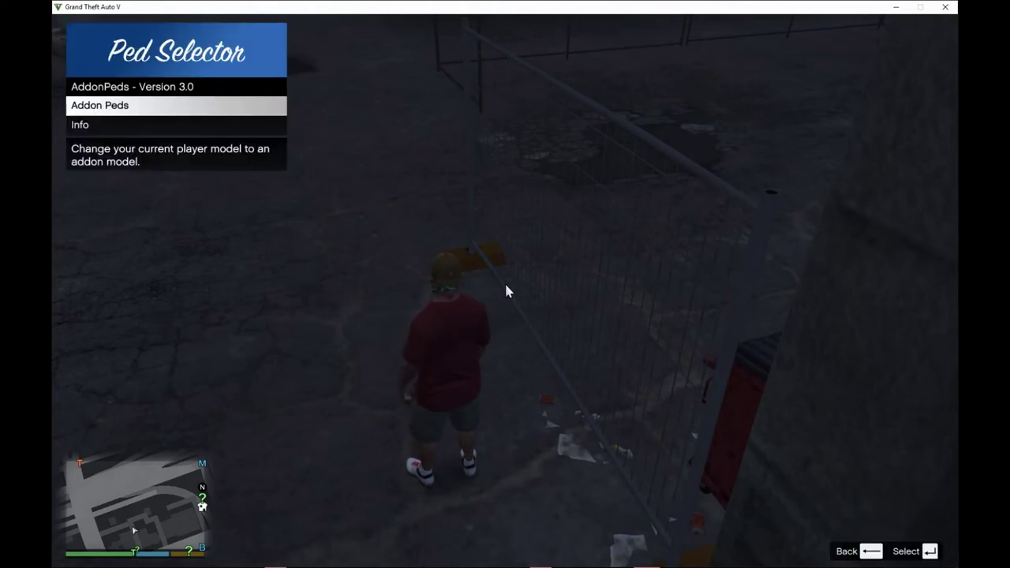
key("BackSpace")
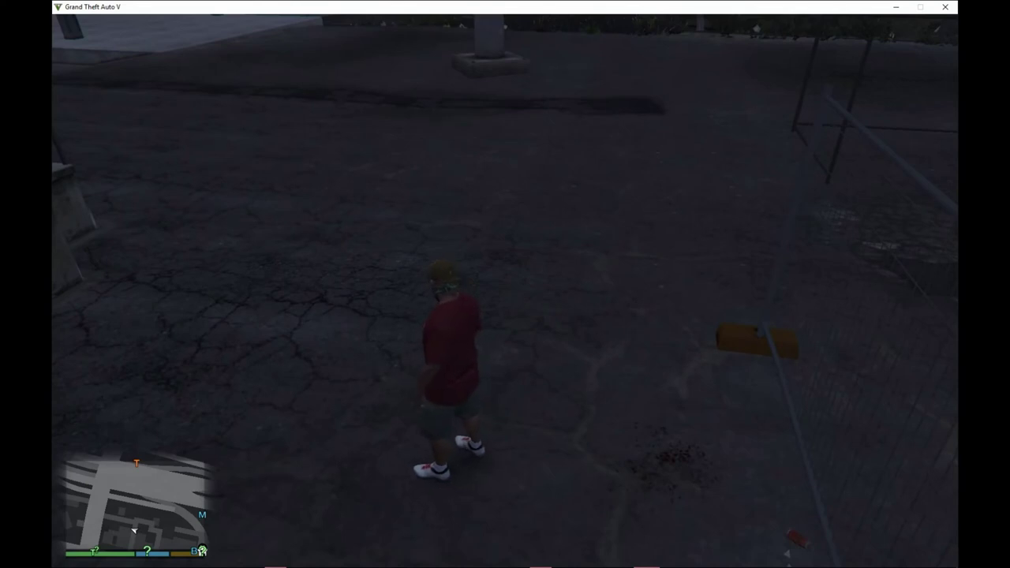
key("F4")
key("F4")
key("F8")
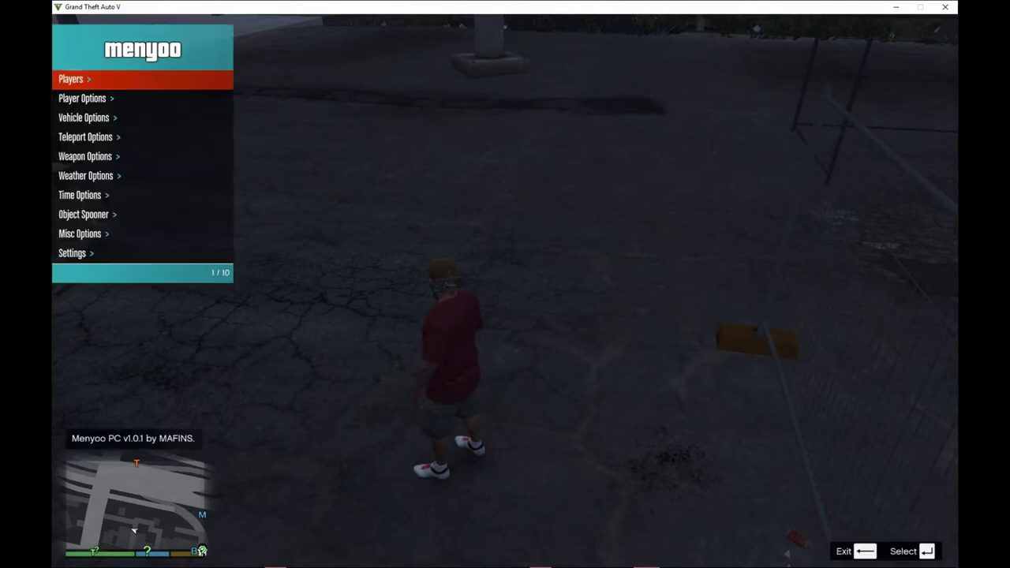
key("F8")
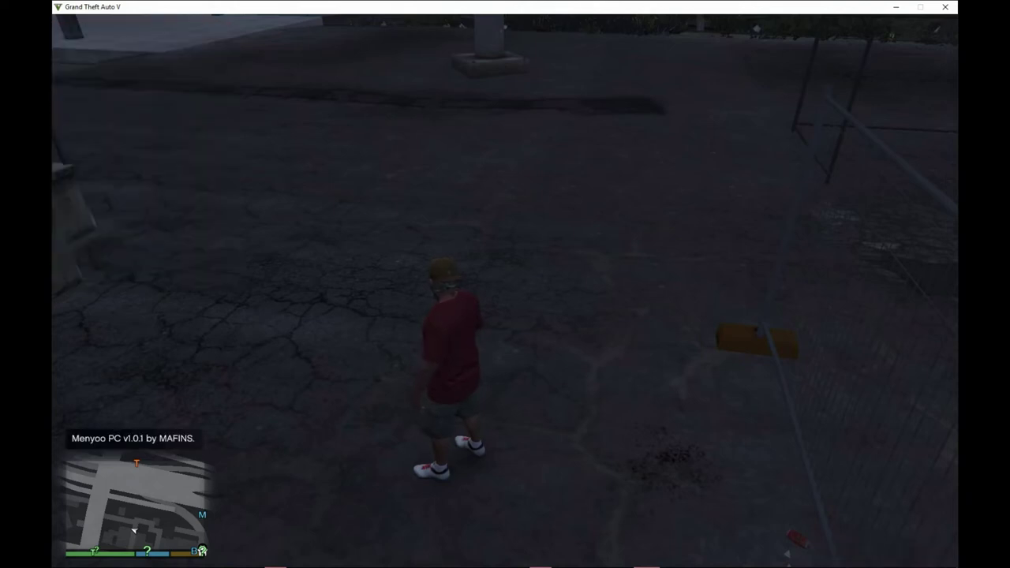
key("F8")
key("F8")
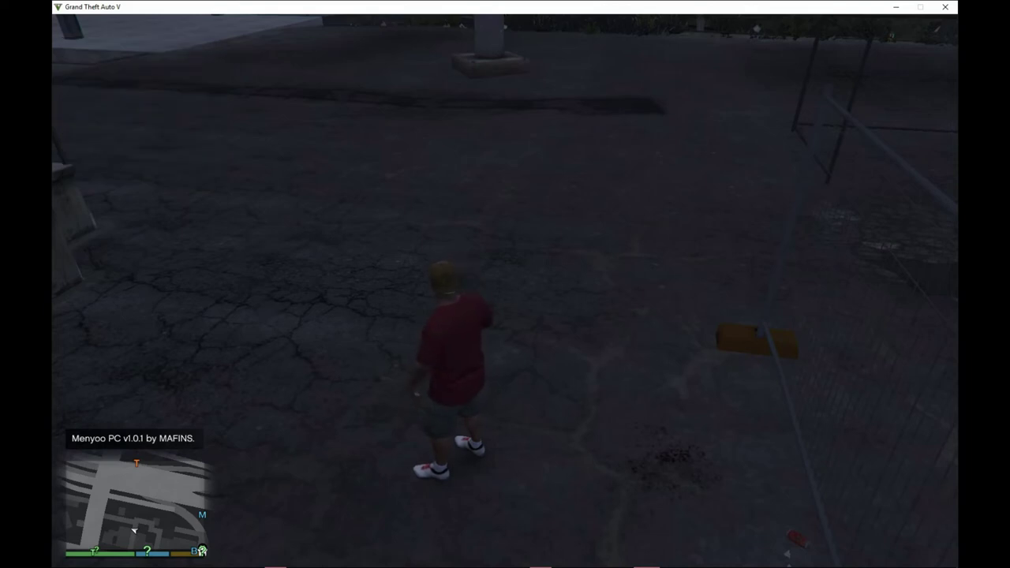
Walk the character toward the lit overpass shelter
key("w")
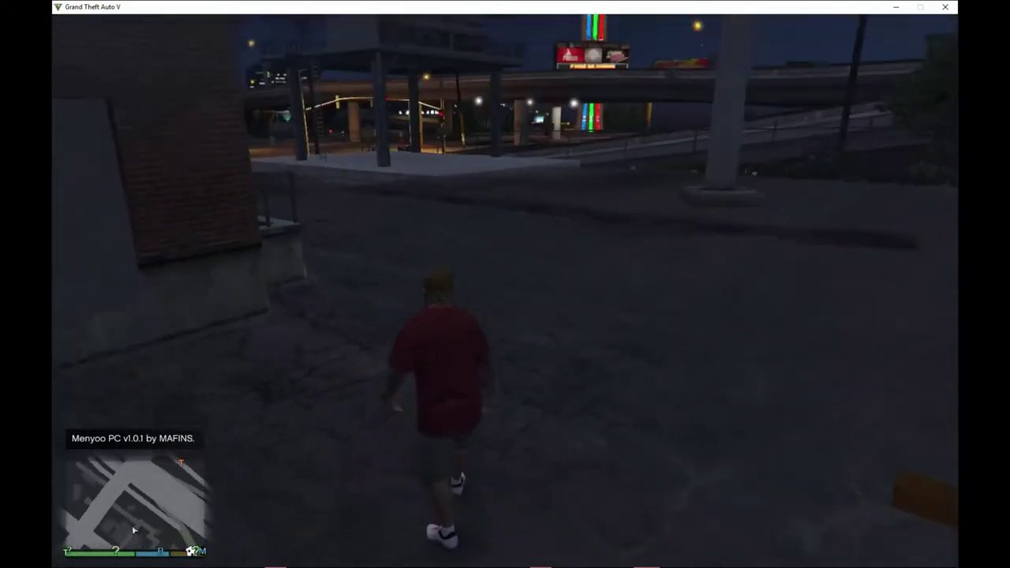
key("w")
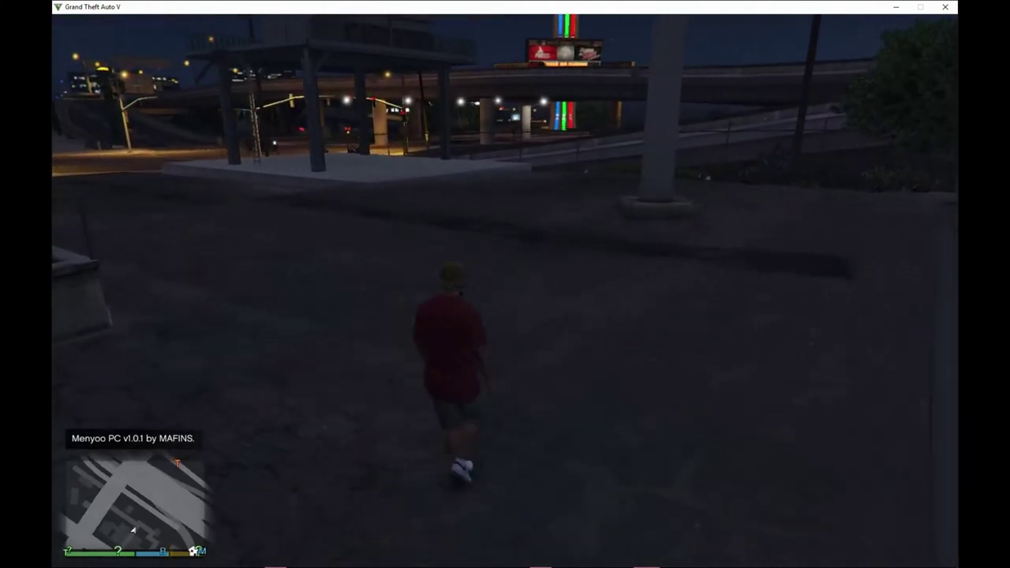
key("w")
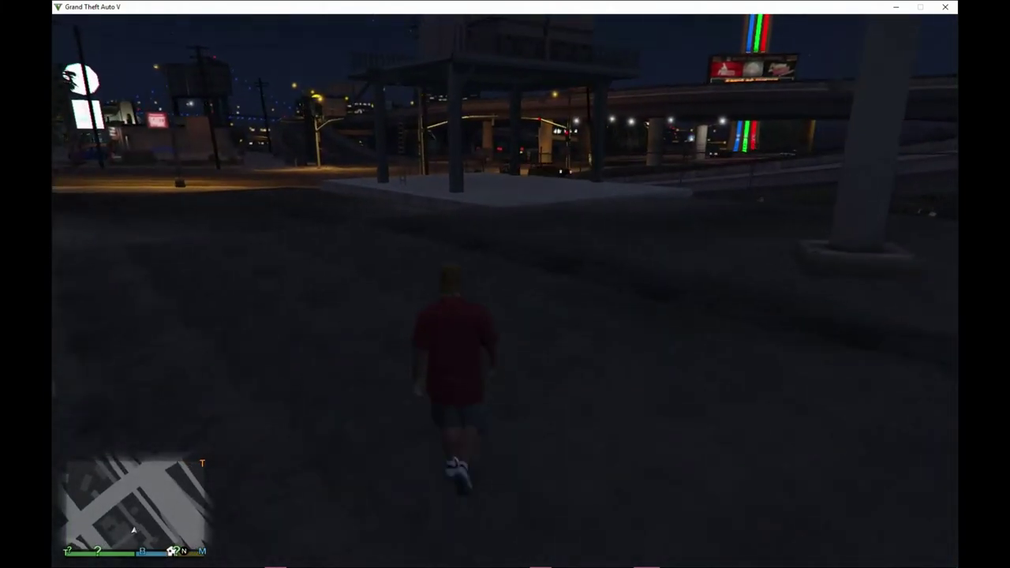
key("w")
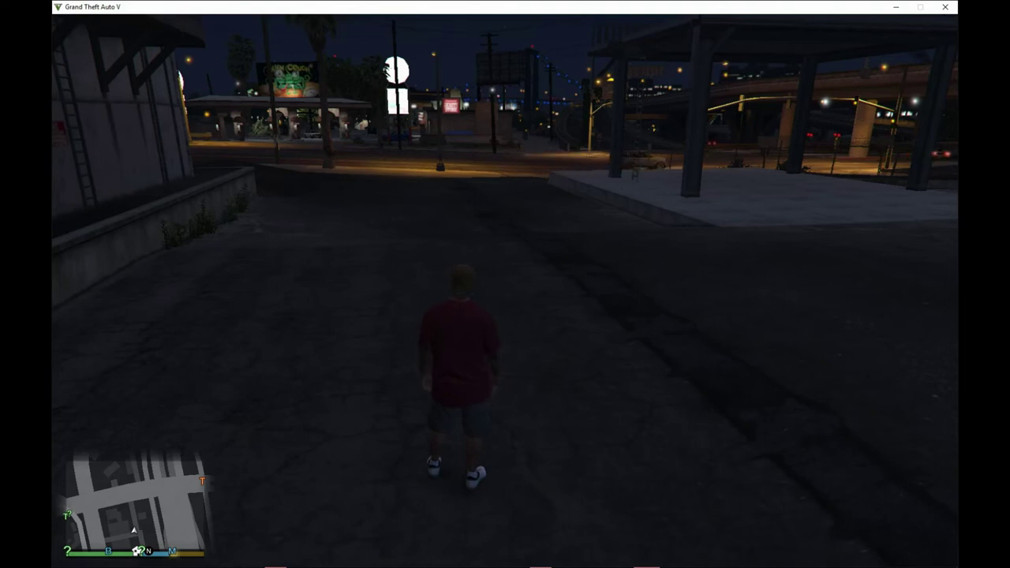
Switch the camera to first-person view with V
key("v")
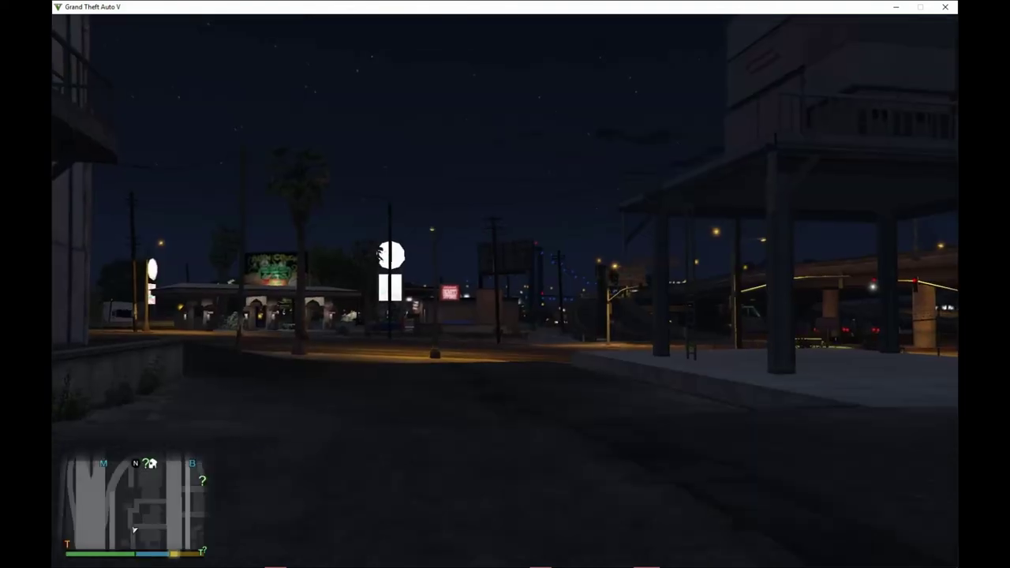